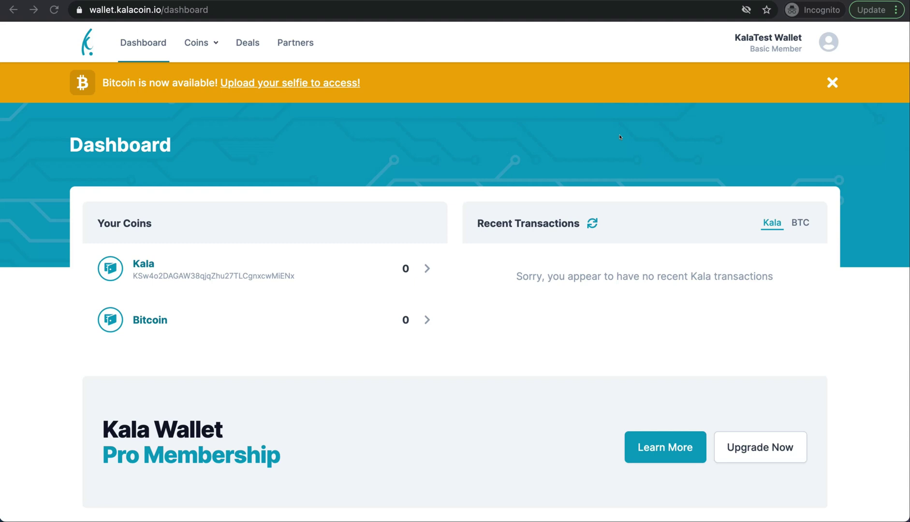
Go to the Profile settings and scroll down to the KYC section.
click(290, 83)
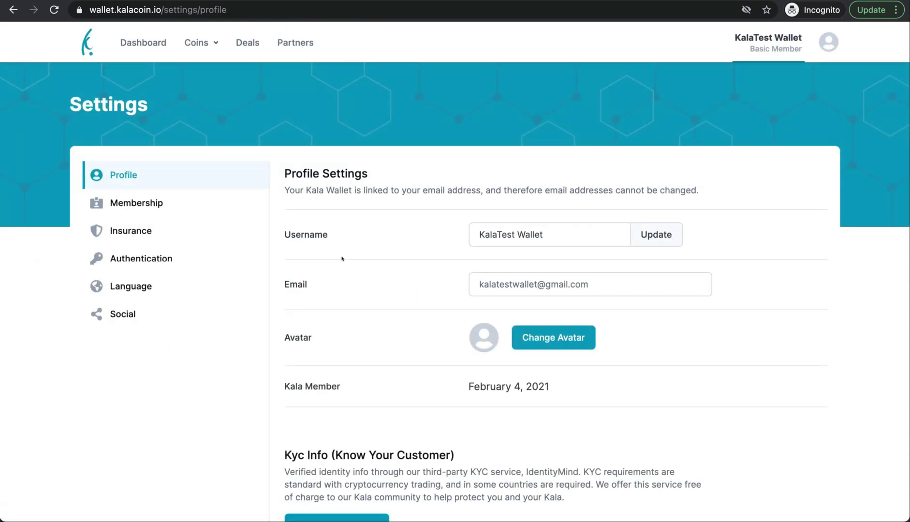
scroll(342, 259, down, 2)
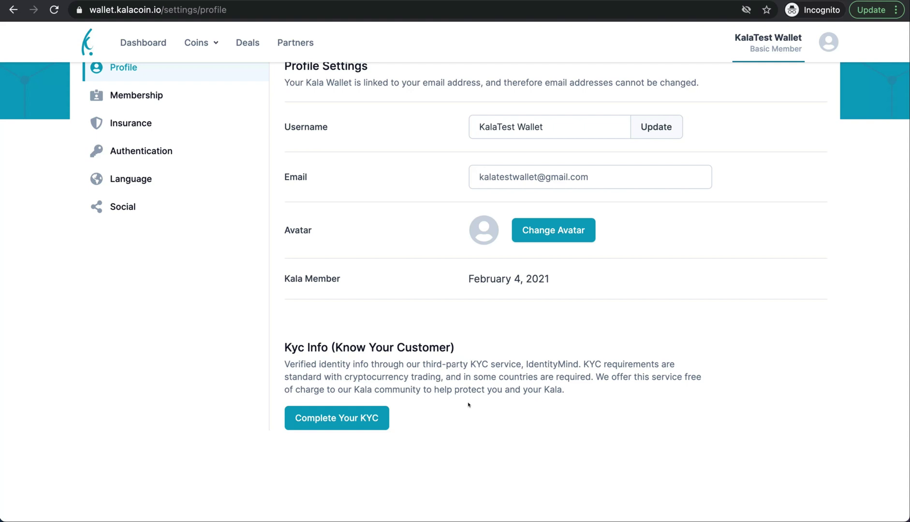
Open the Get KYC Verified form and enter the user's first and last name.
click(358, 417)
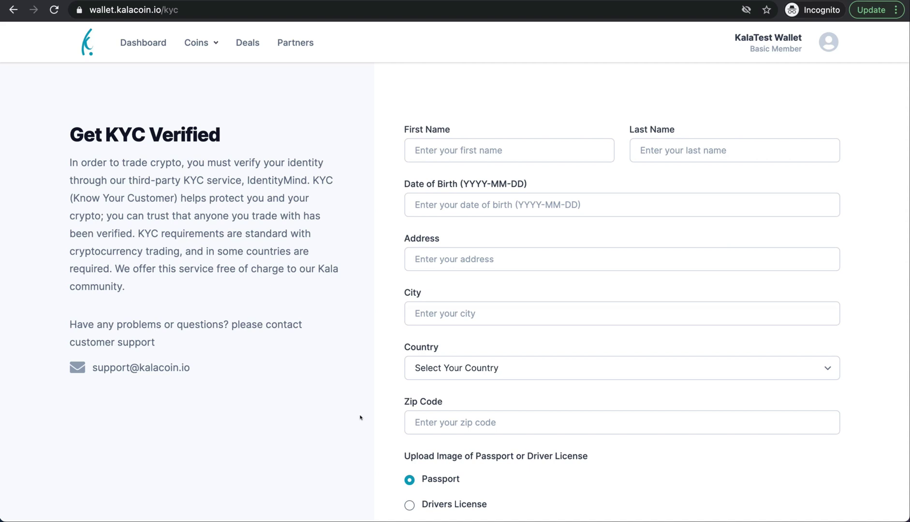
click(440, 152)
text(Kala)
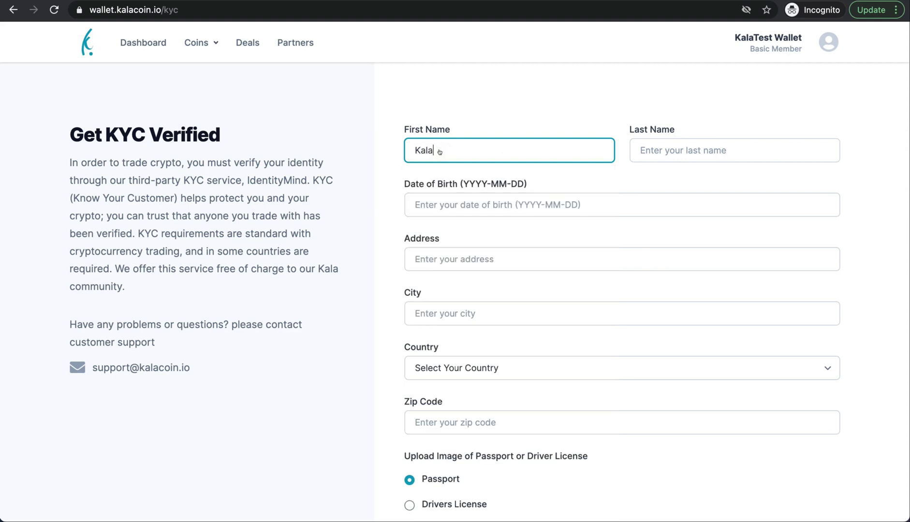
text(Test)
click(647, 145)
text(Wallet)
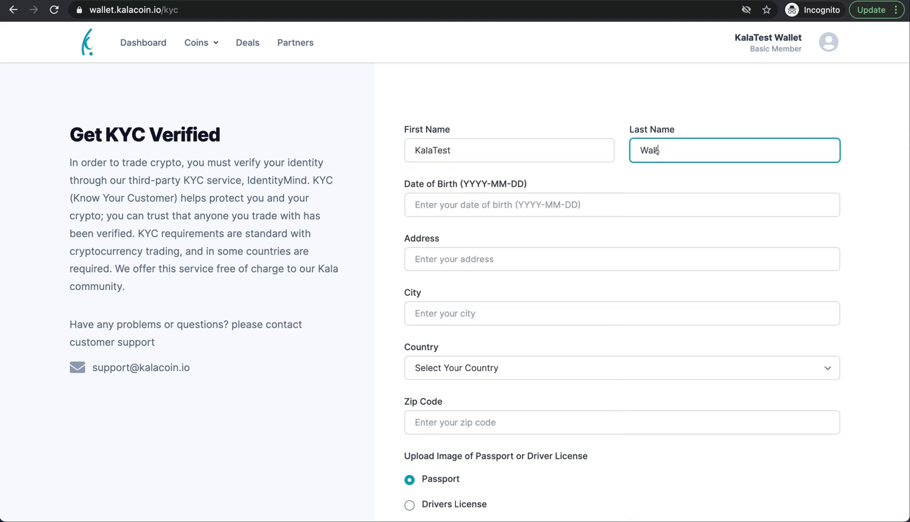
Enter the date of birth, street address and city, correcting the city typo.
click(484, 203)
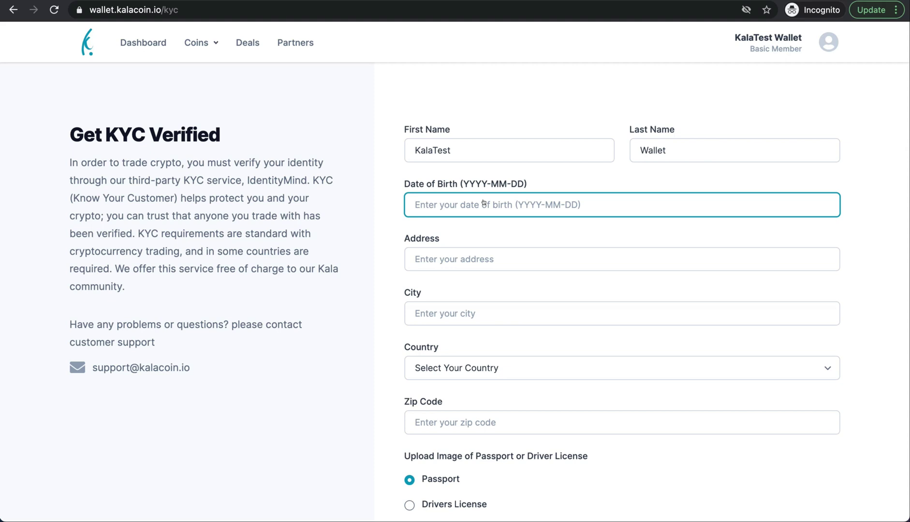
text(198)
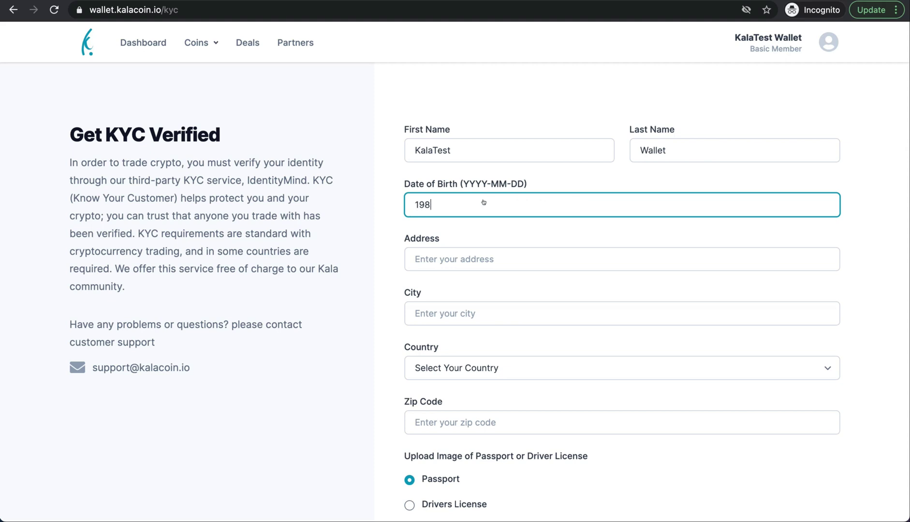
text(3-11-03)
click(462, 260)
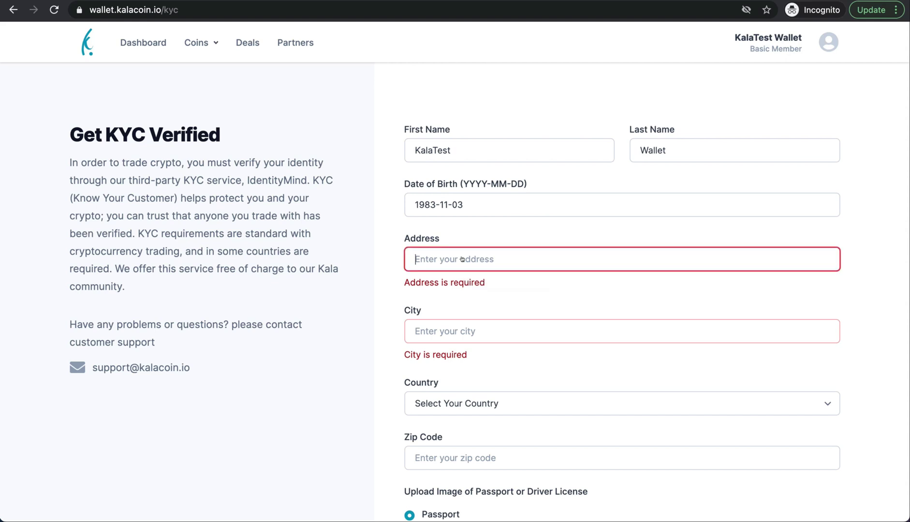
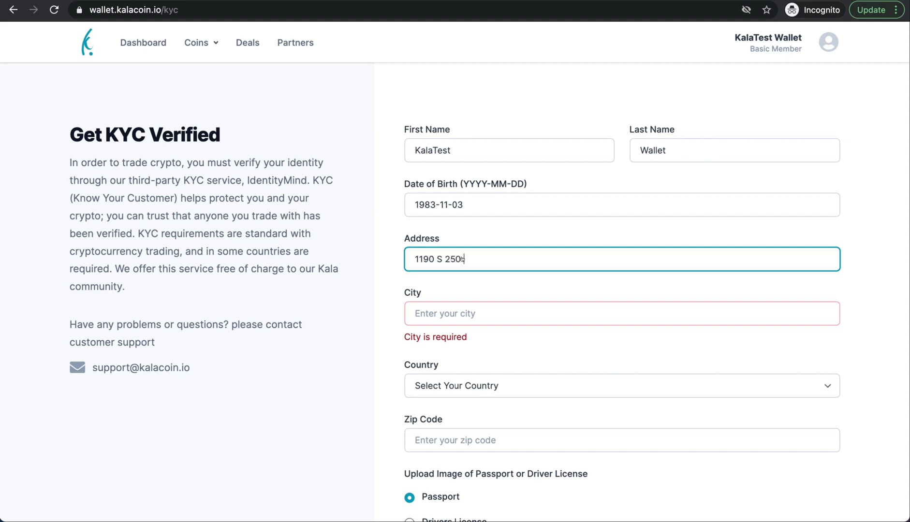
click(446, 305)
text(L)
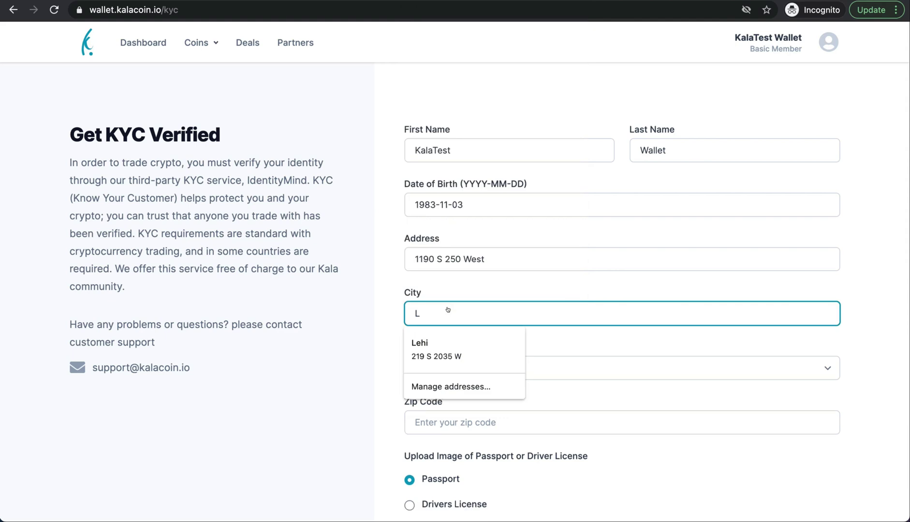
text(ehi)
Finish typing the city and set the country to United States.
click(345, 359)
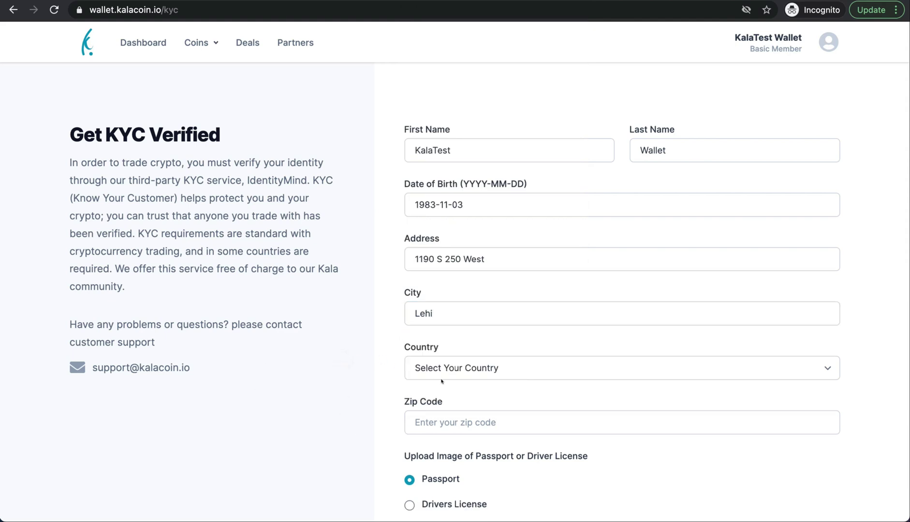
click(451, 368)
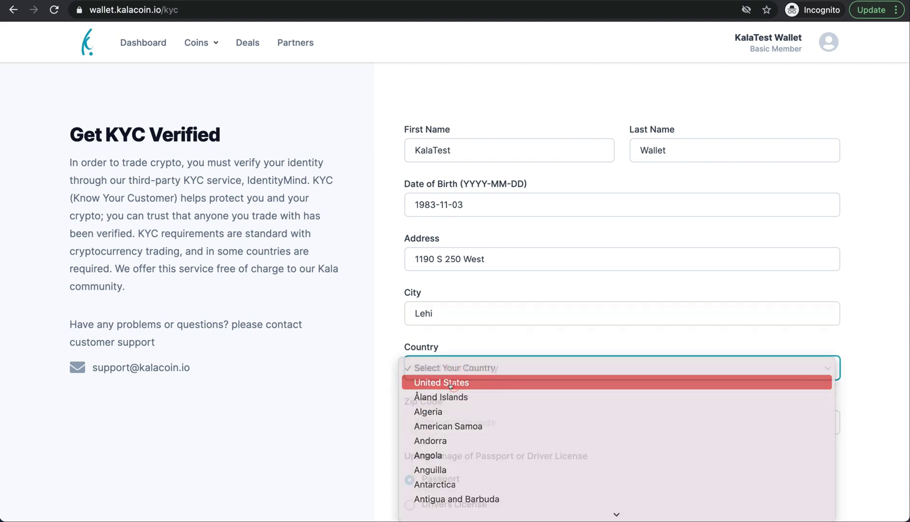
click(442, 383)
scroll(368, 383, down, 5)
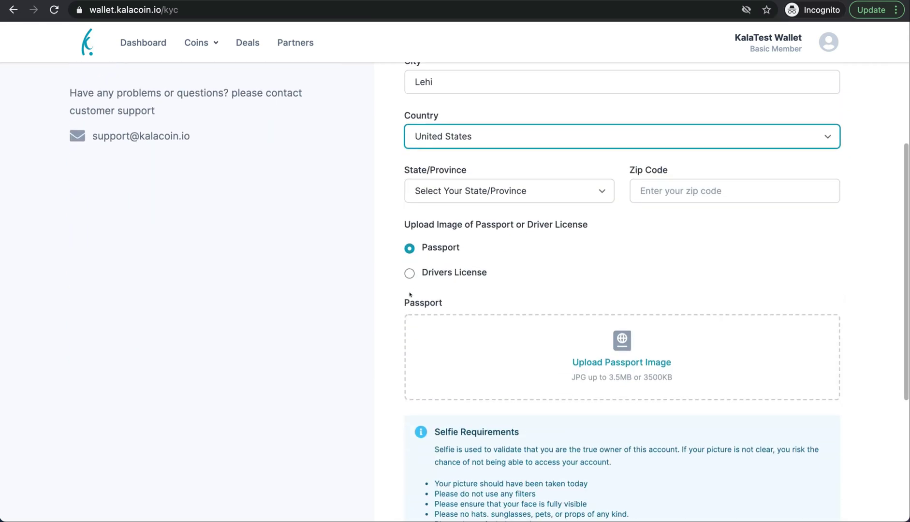
Set the state to Utah, enter the zip code, and choose Drivers License as ID type.
click(524, 189)
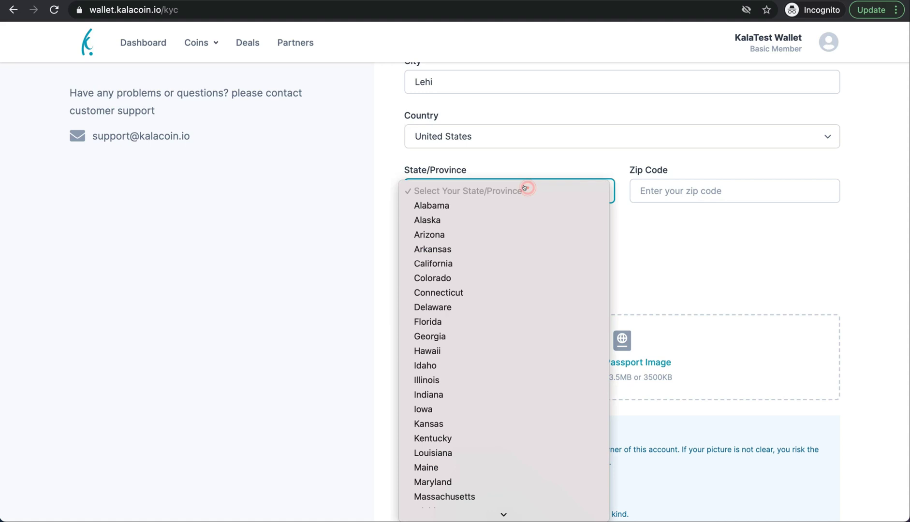
key(u)
key(Return)
click(663, 189)
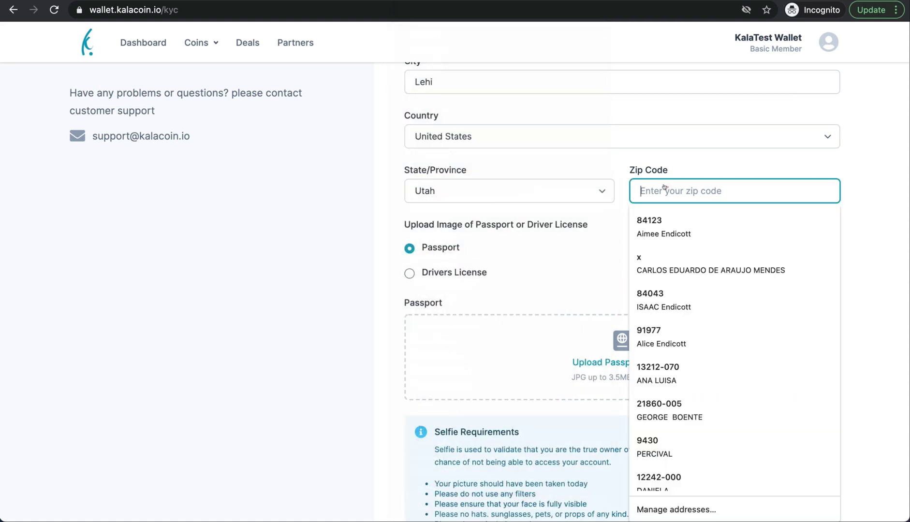
text(8404)
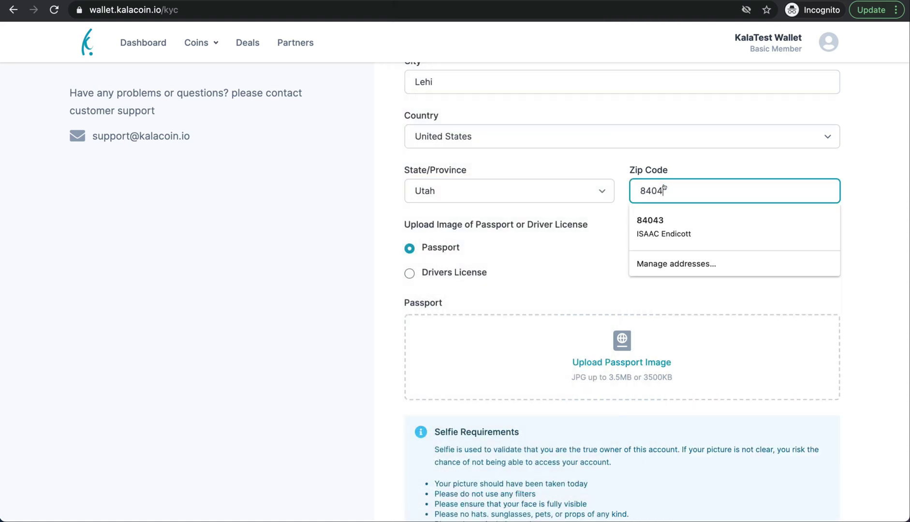
text(3)
click(899, 253)
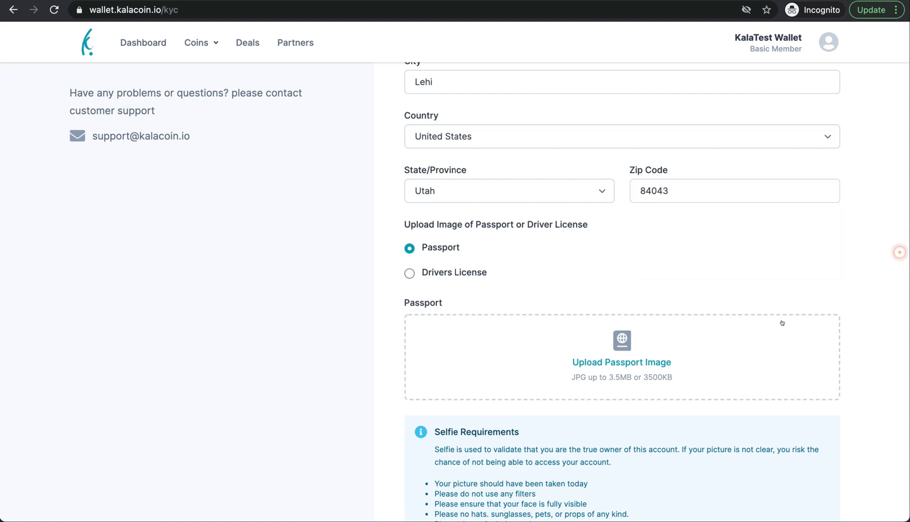
click(410, 274)
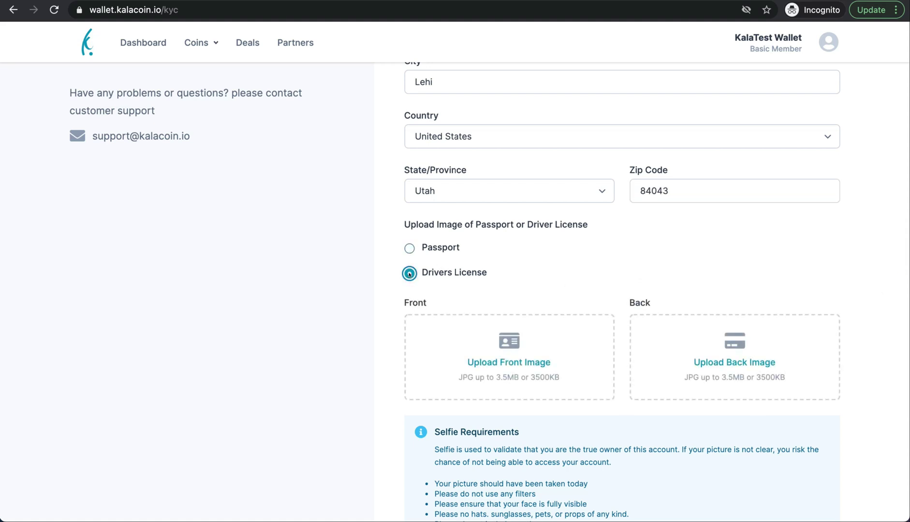
scroll(409, 274, down, 4)
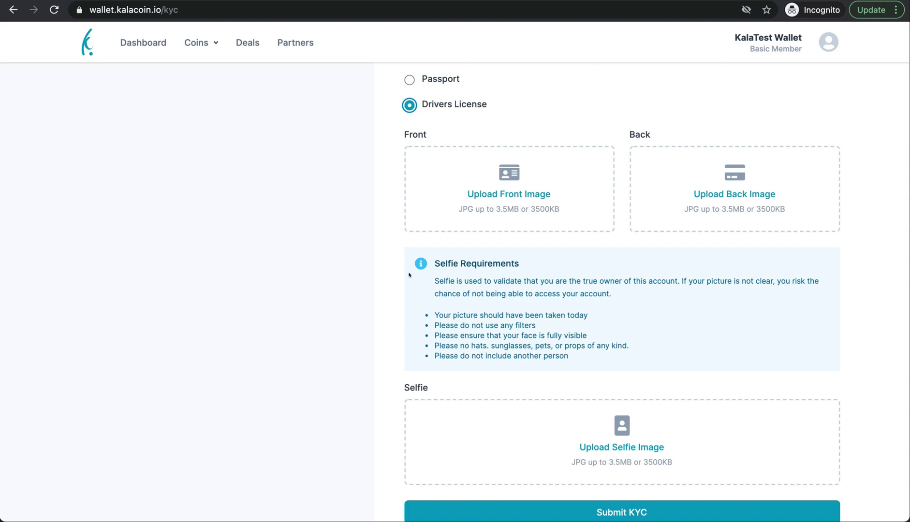
Upload KalaWalletTestFront.jpg as the driver's license front image.
click(508, 194)
text(kalawal)
click(401, 220)
click(401, 220)
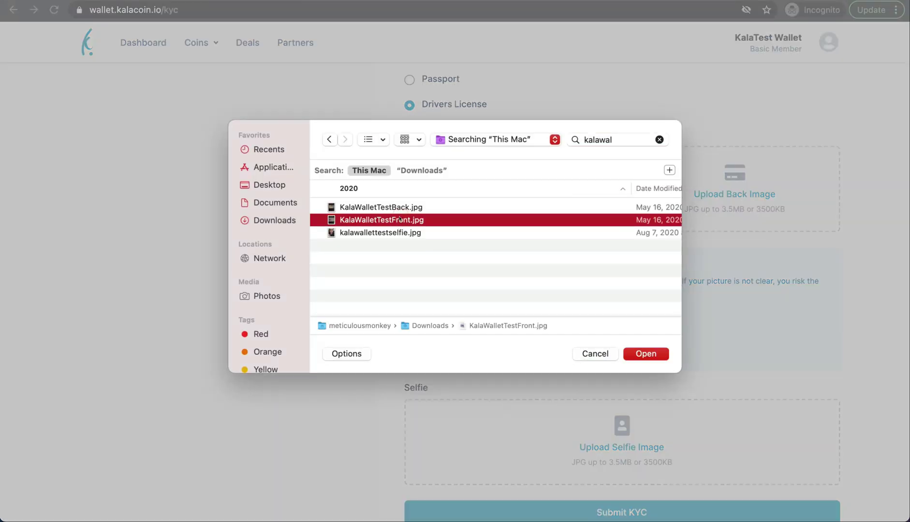
double_click(401, 220)
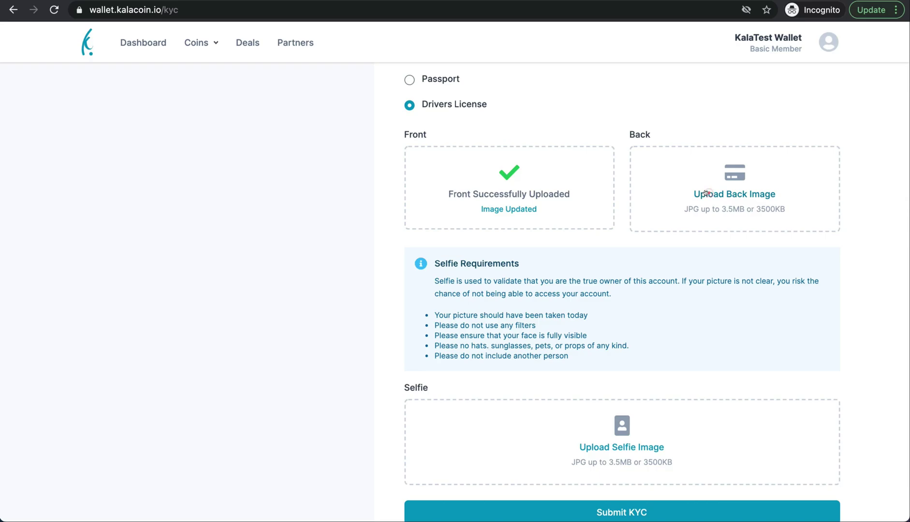
Upload KalaWalletTestBack.jpg as the driver's license back image.
click(727, 194)
click(396, 208)
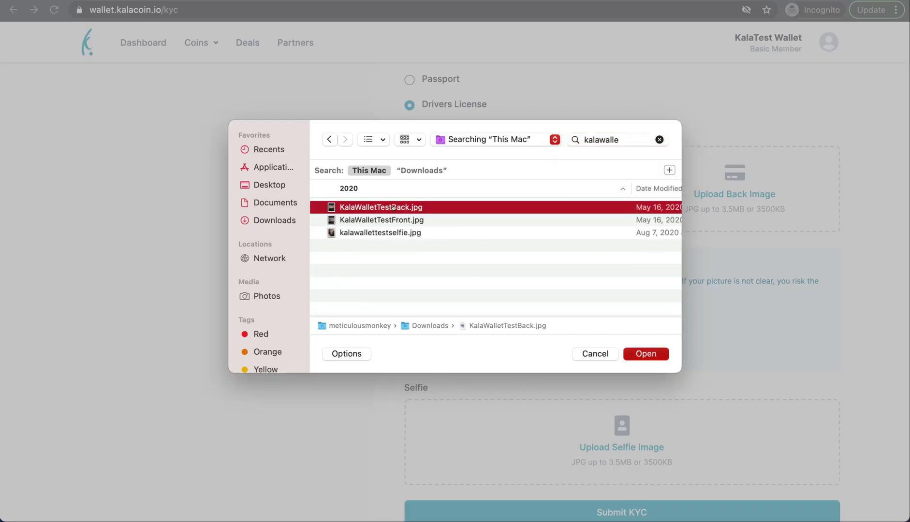
double_click(396, 207)
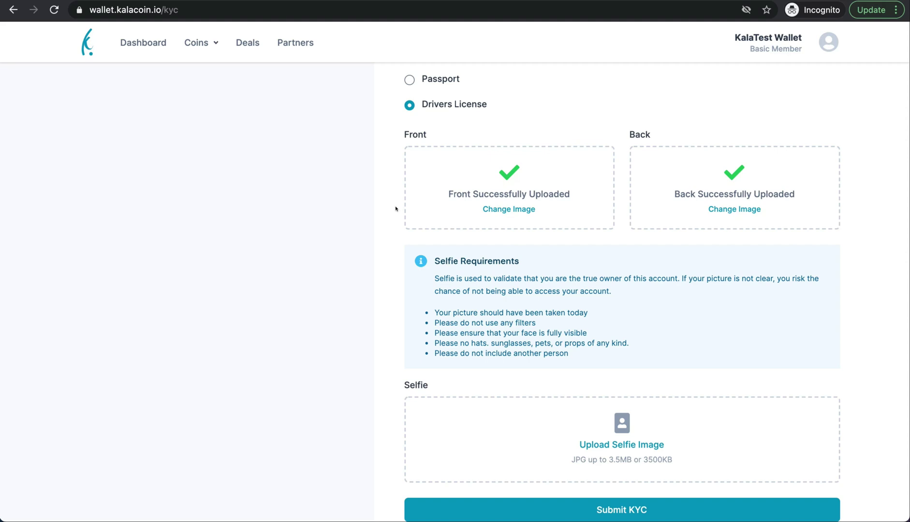
scroll(395, 208, down, 3)
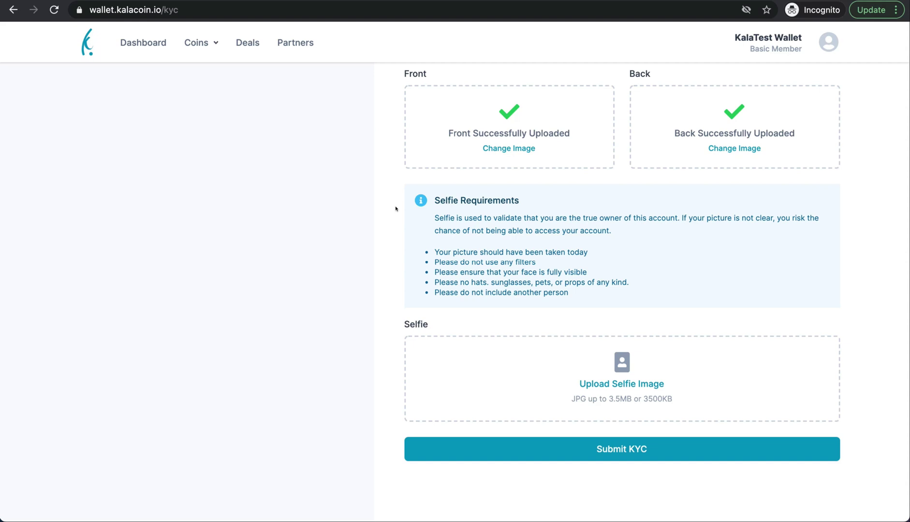
Upload the 'kalaselfie' selfie image and submit the KYC application.
click(637, 383)
click(610, 138)
text(kalaselfie)
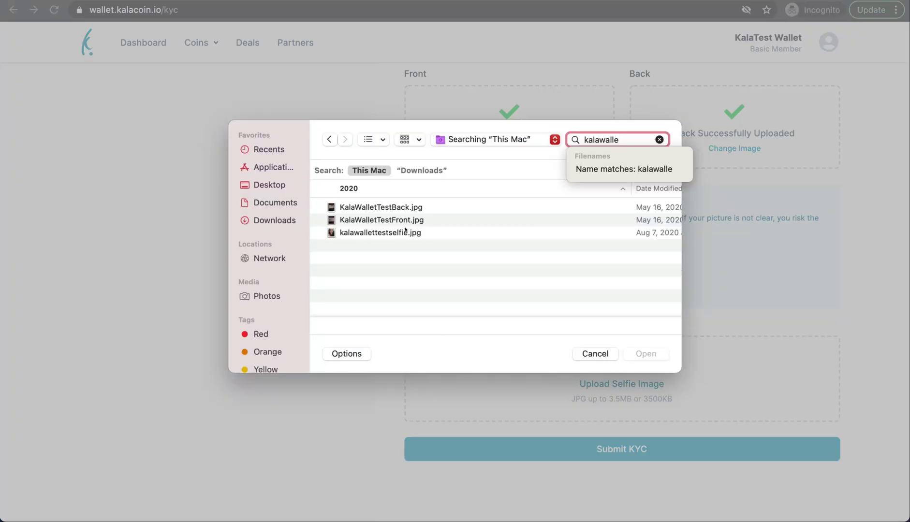
double_click(404, 233)
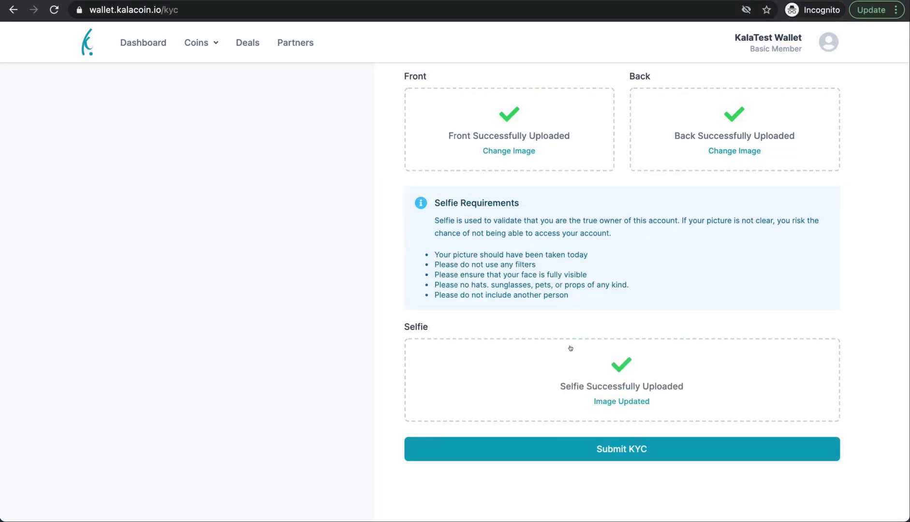
click(624, 449)
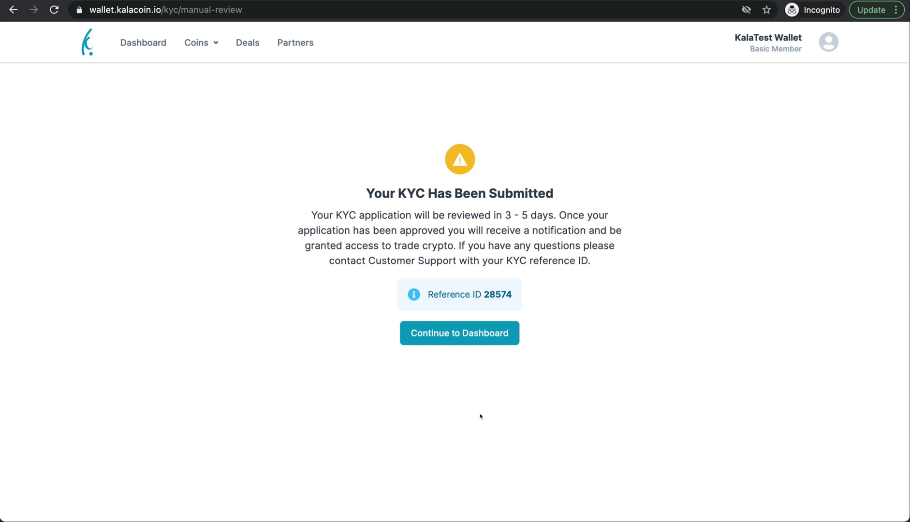
Continue from the KYC confirmation page back to the dashboard.
click(466, 336)
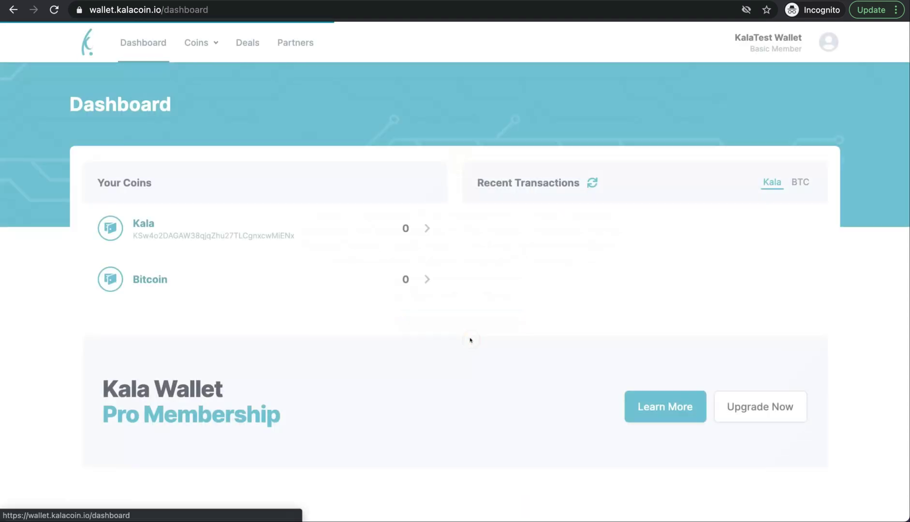